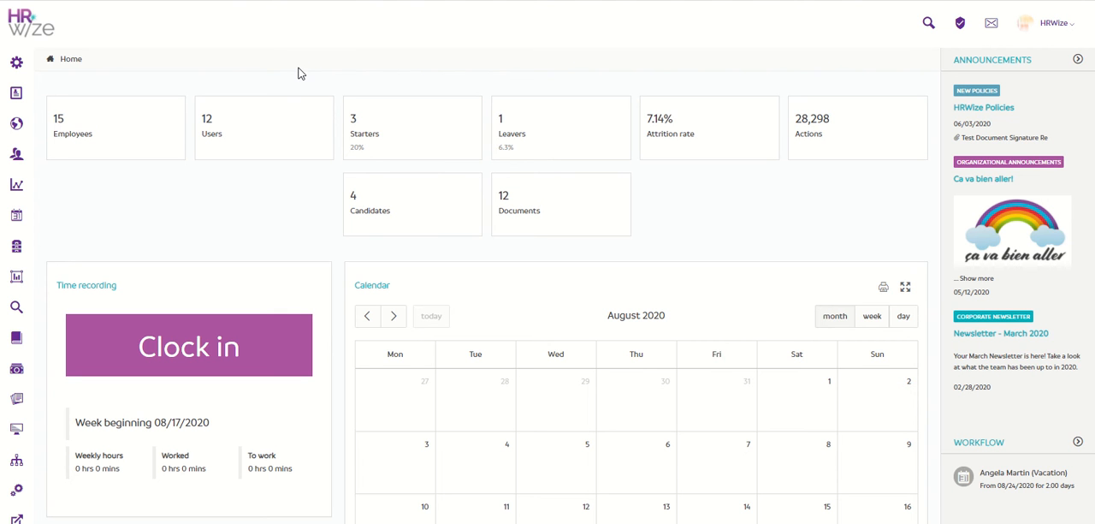
Open the company display settings to review which modules are enabled, including Asset management
{"action": "mouse_move", "coordinate": [17, 62]}
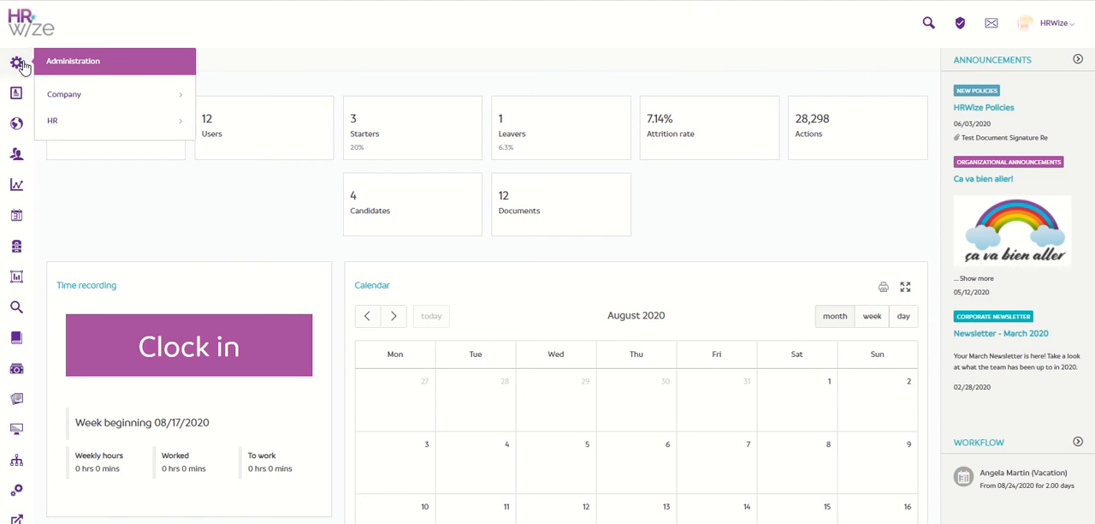
{"action": "left_click", "coordinate": [132, 101]}
{"action": "scroll", "coordinate": [135, 102], "scroll_direction": "down", "scroll_amount": 3}
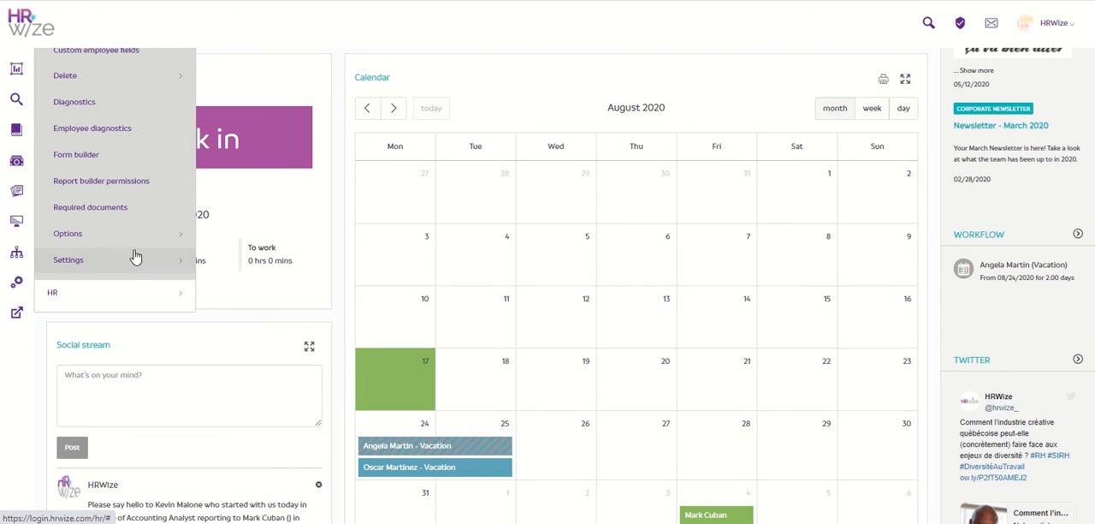
{"action": "left_click", "coordinate": [135, 258]}
{"action": "scroll", "coordinate": [134, 267], "scroll_direction": "down", "scroll_amount": 3}
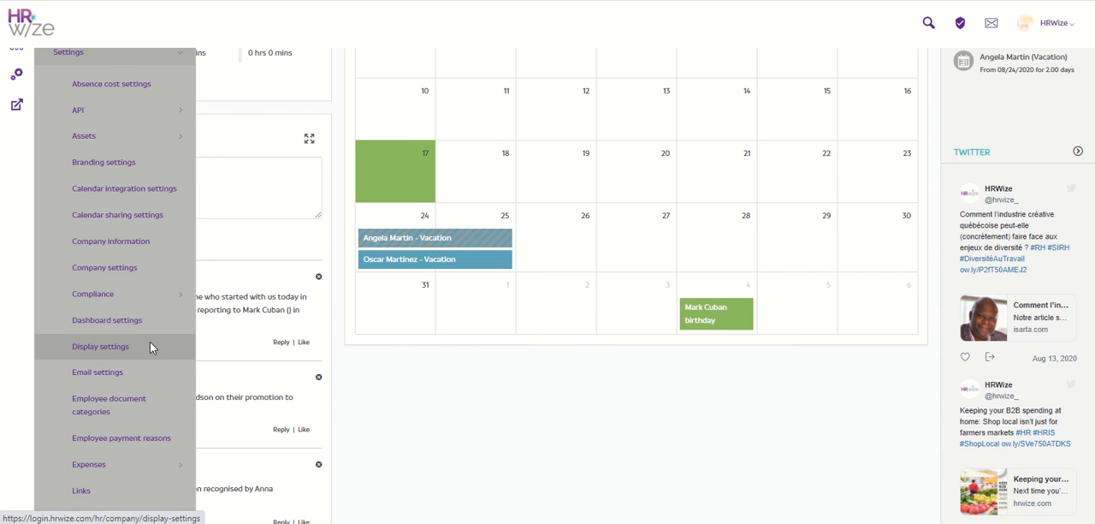
{"action": "left_click", "coordinate": [151, 346]}
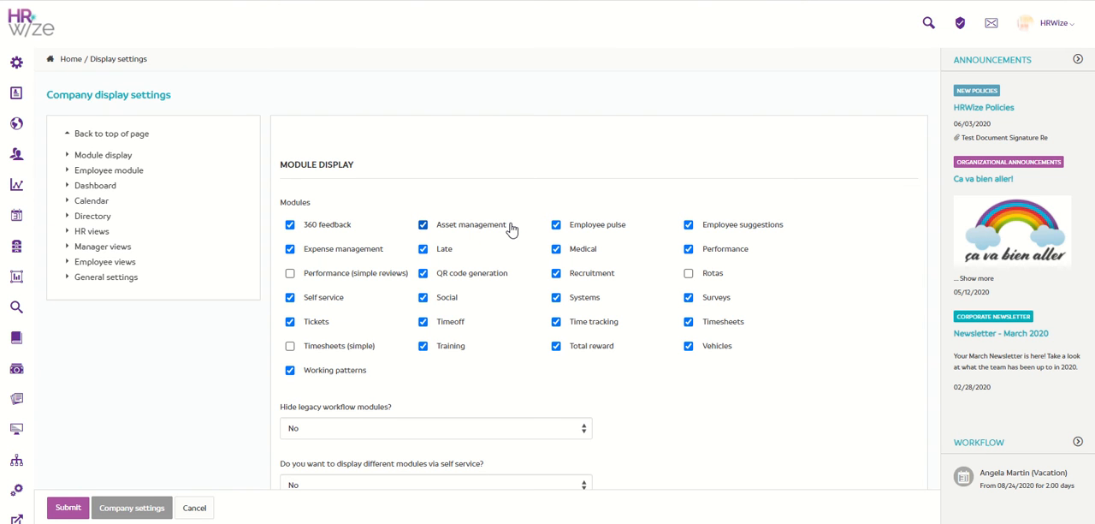
Open the list of asset categories in the company's asset settings
{"action": "mouse_move", "coordinate": [20, 67]}
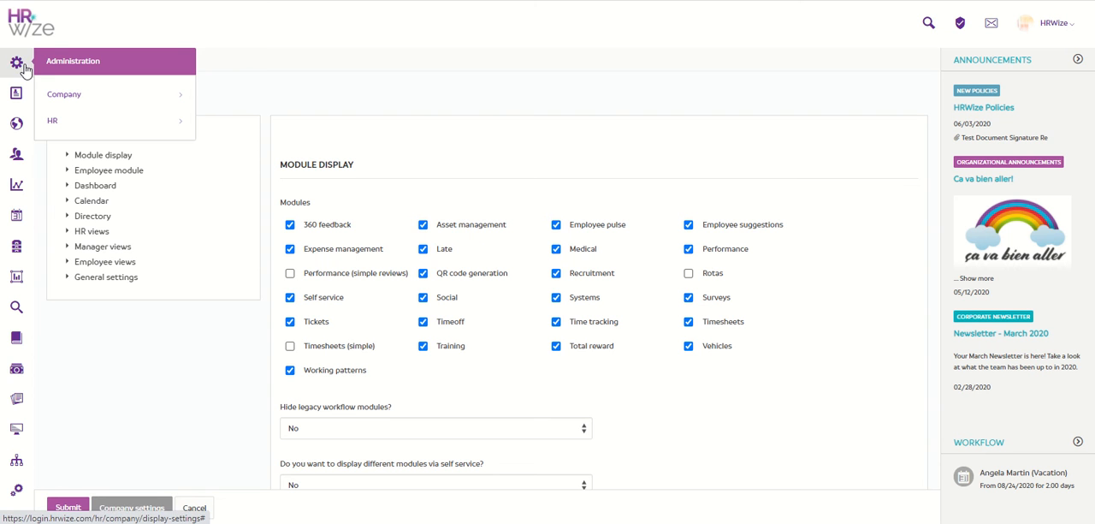
{"action": "left_click", "coordinate": [119, 96]}
{"action": "scroll", "coordinate": [118, 96], "scroll_direction": "down", "scroll_amount": 3}
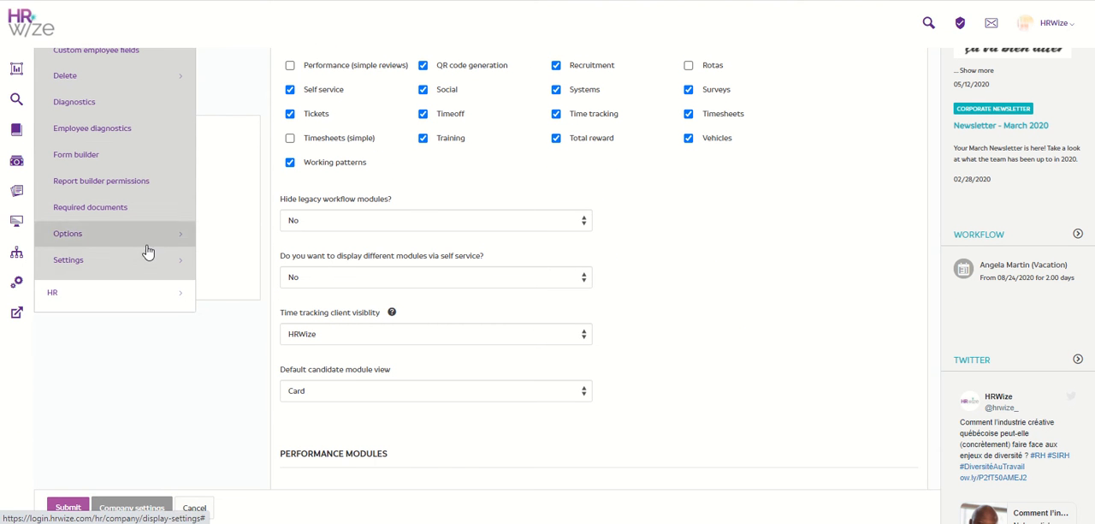
{"action": "left_click", "coordinate": [146, 259]}
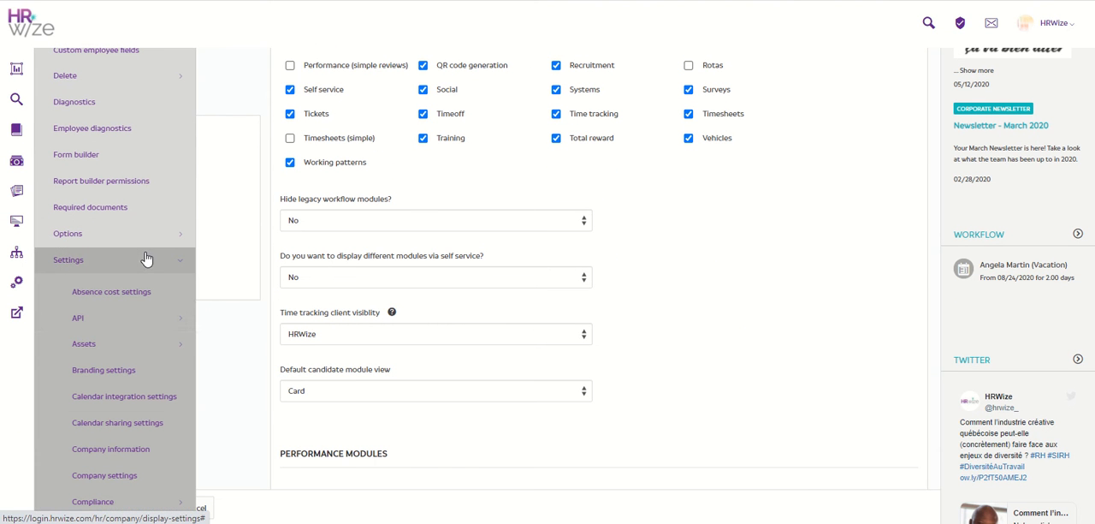
{"action": "left_click", "coordinate": [158, 346]}
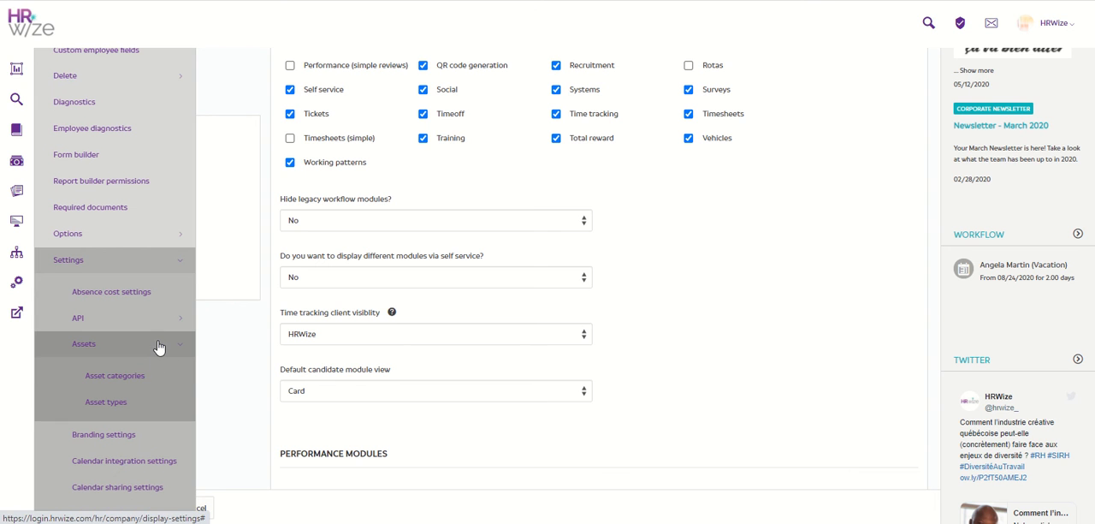
{"action": "left_click", "coordinate": [162, 379]}
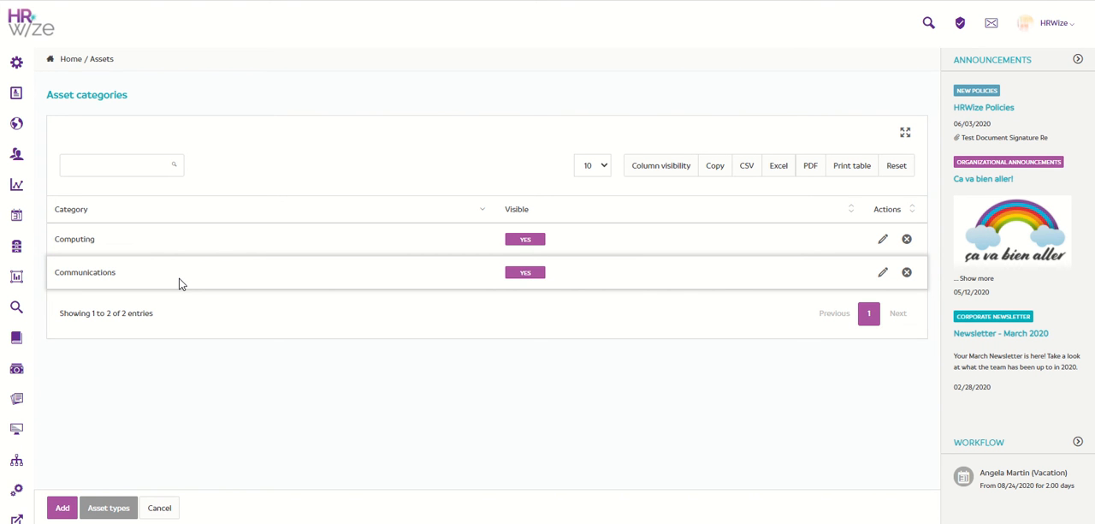
Add an asset category named Security with no parent category, and return to the category list
{"action": "left_click", "coordinate": [68, 509]}
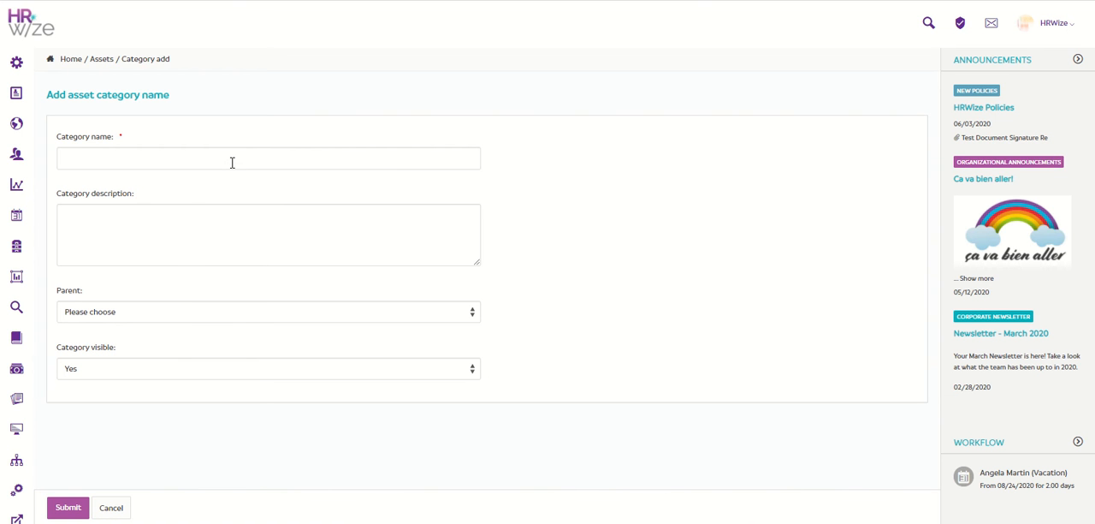
{"action": "left_click", "coordinate": [232, 162]}
{"action": "type", "text": "Sec"}
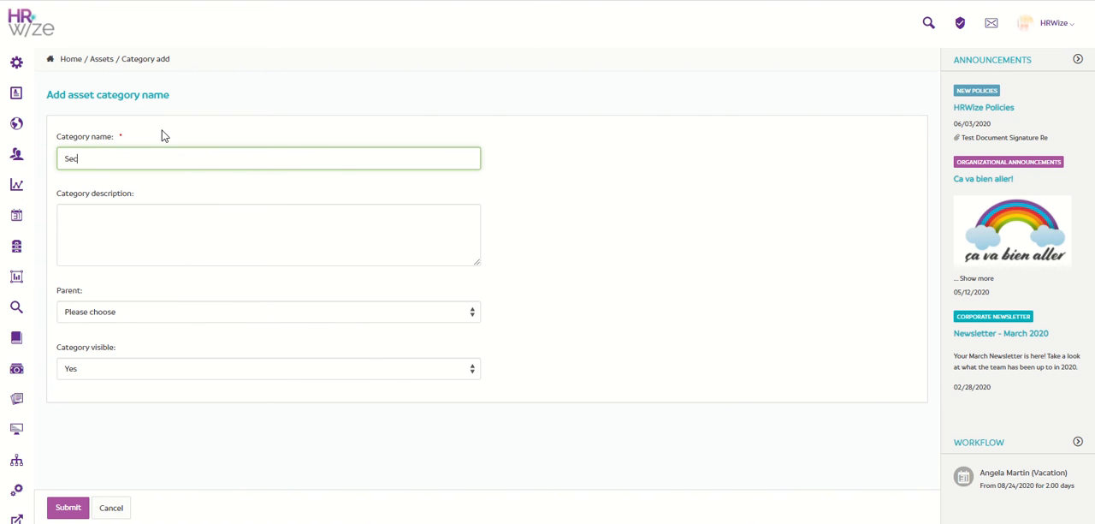
{"action": "type", "text": "urity"}
{"action": "left_click", "coordinate": [252, 313]}
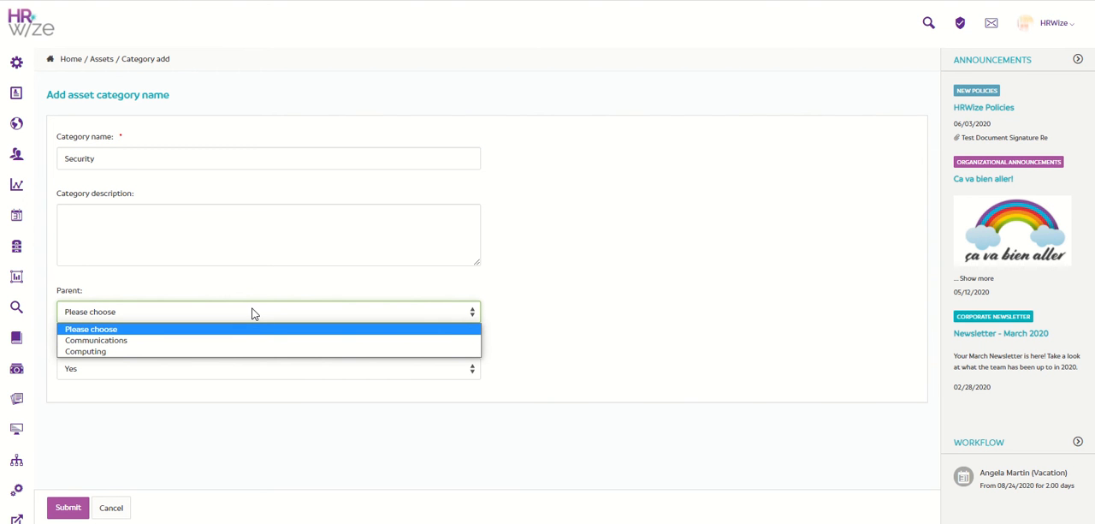
{"action": "left_click", "coordinate": [252, 313]}
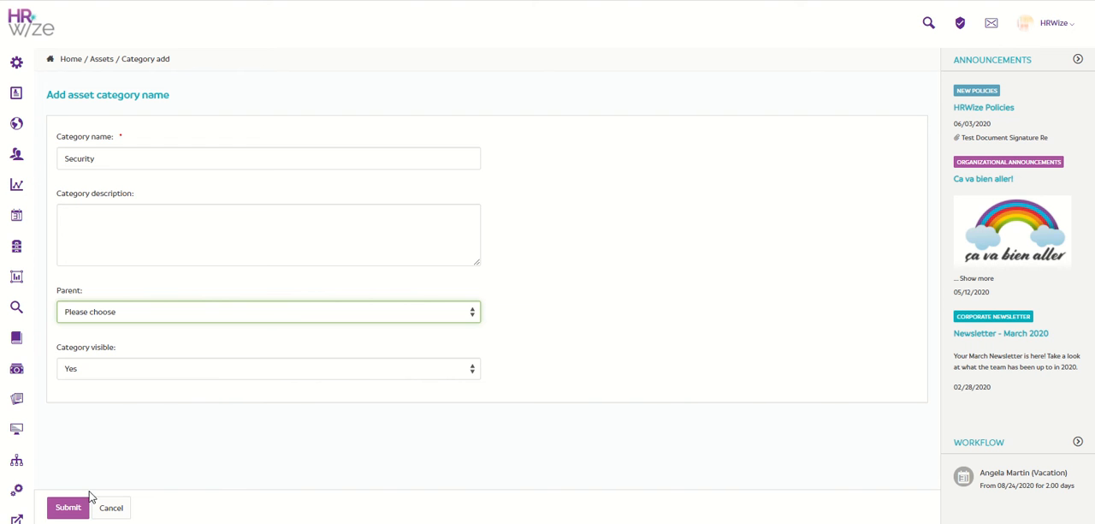
{"action": "left_click", "coordinate": [70, 510]}
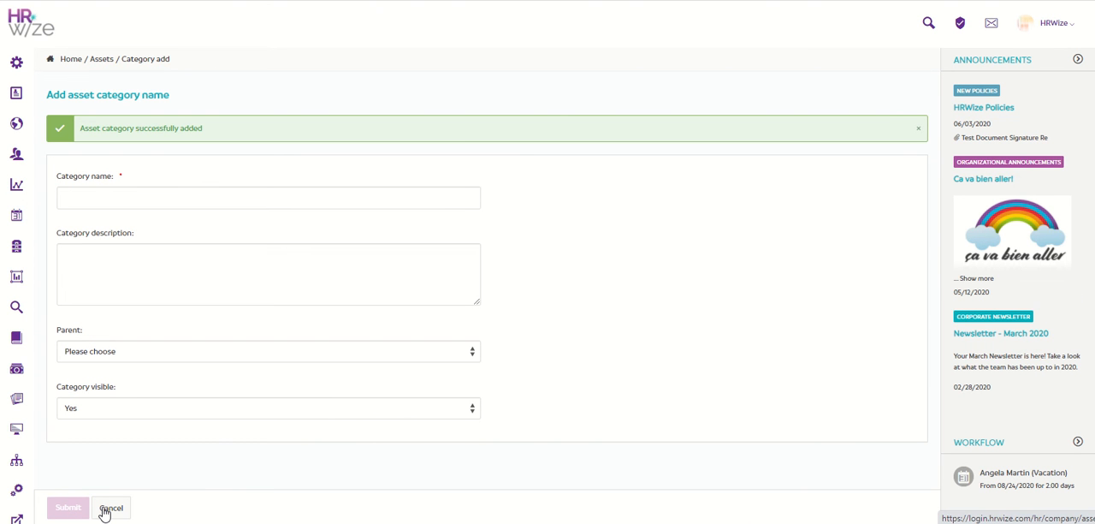
{"action": "left_click", "coordinate": [107, 509]}
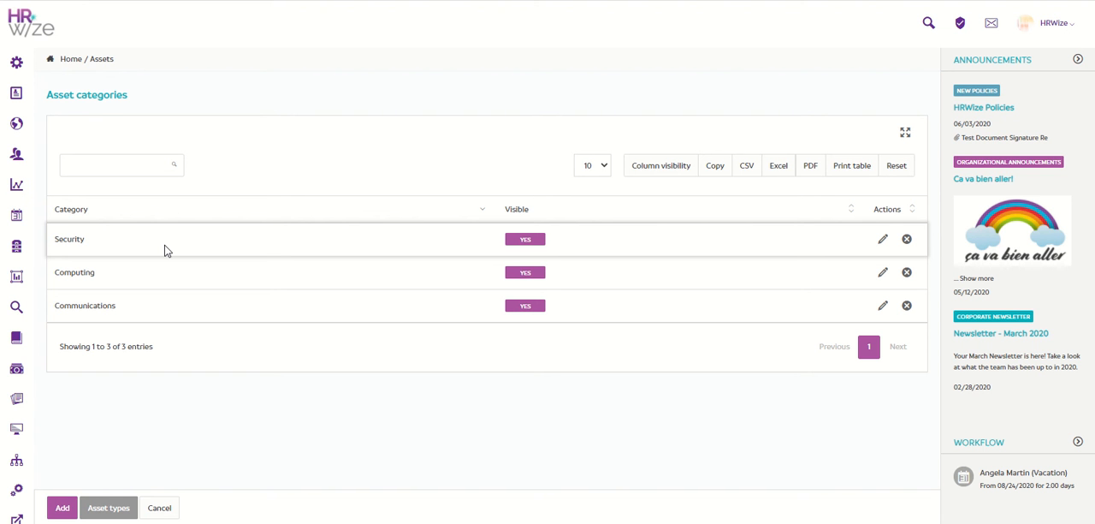
Open the list of asset types in the company's asset settings and look through the existing entries
{"action": "mouse_move", "coordinate": [25, 62]}
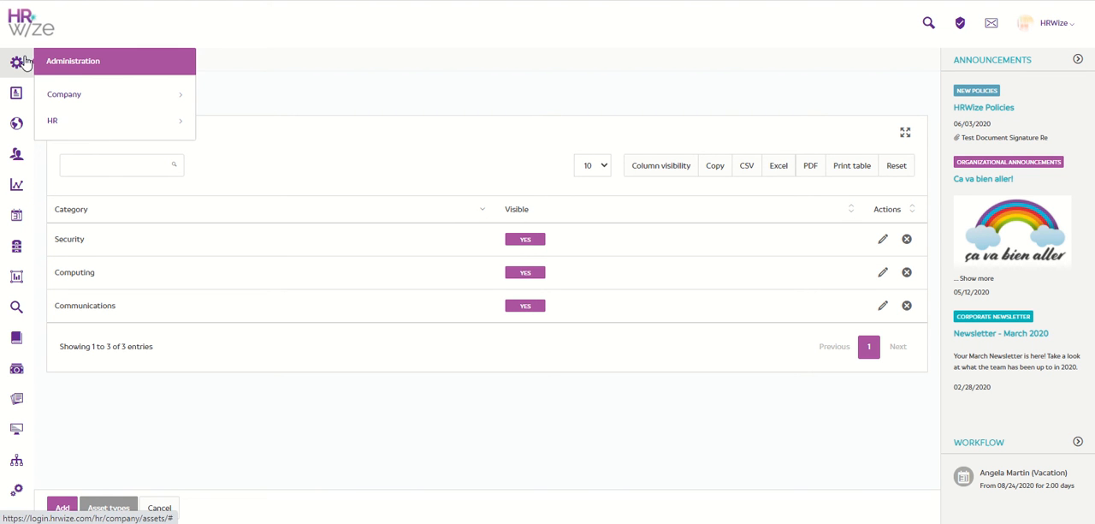
{"action": "left_click", "coordinate": [92, 94]}
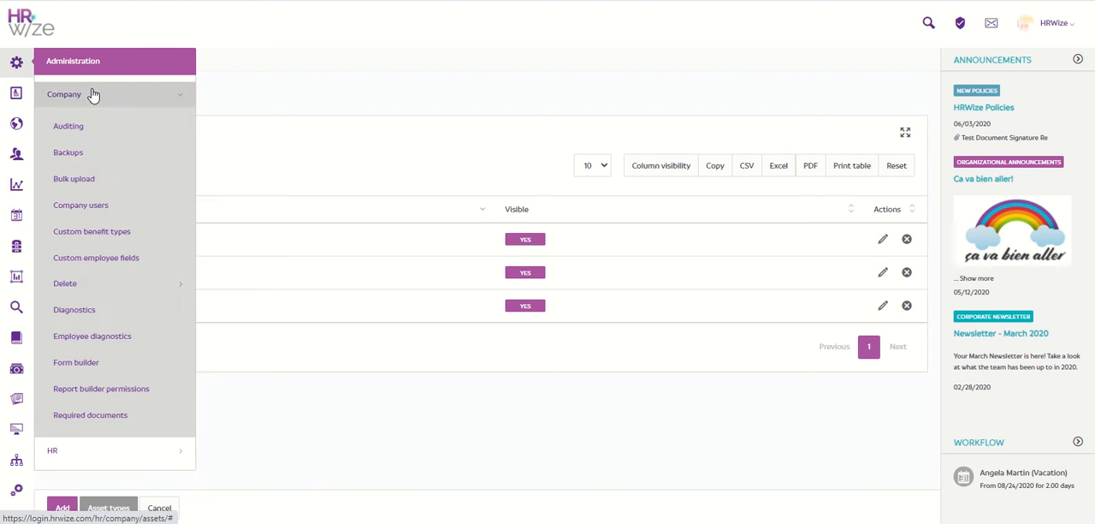
{"action": "scroll", "coordinate": [116, 137], "scroll_direction": "down", "scroll_amount": 3}
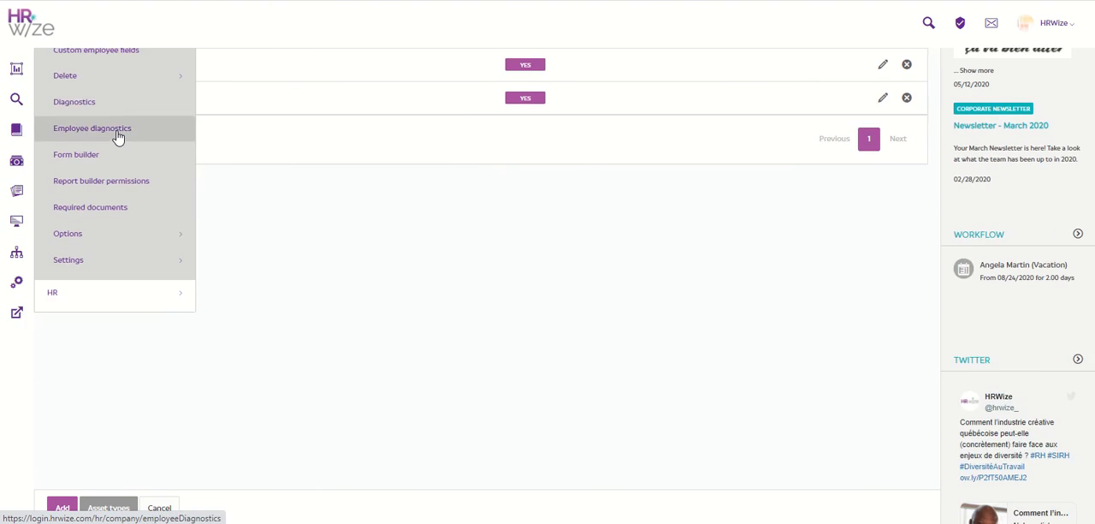
{"action": "left_click", "coordinate": [140, 272]}
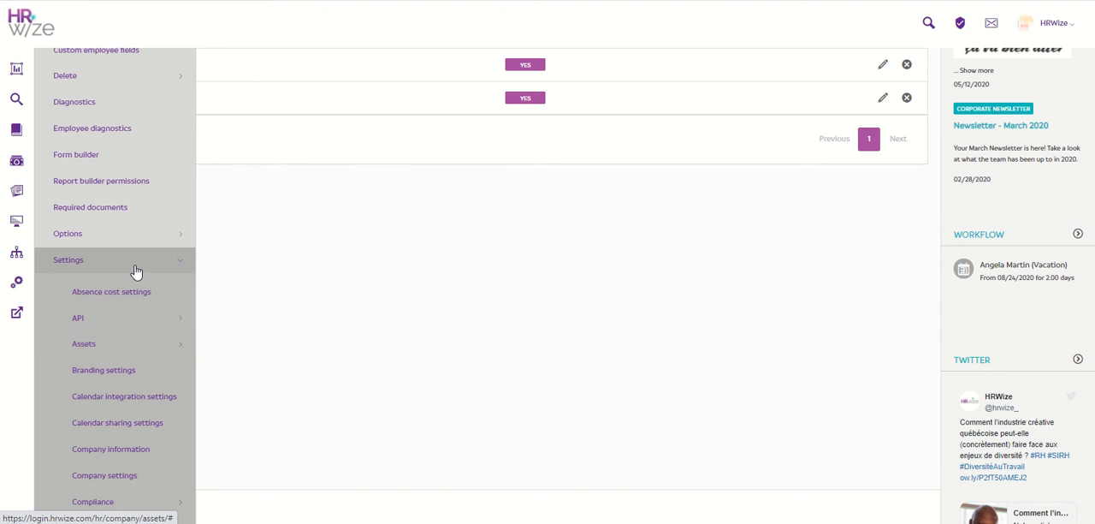
{"action": "left_click", "coordinate": [155, 355]}
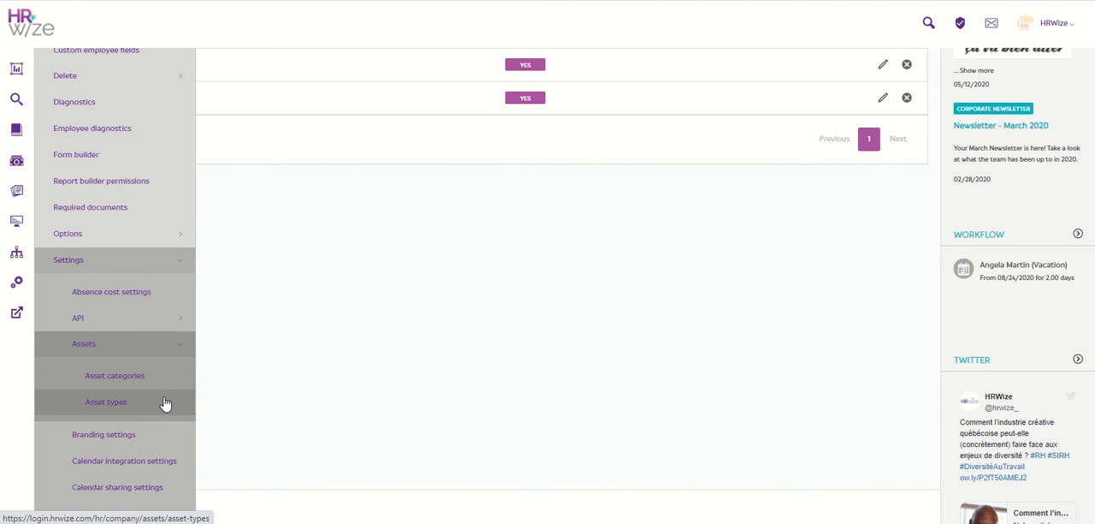
{"action": "left_click", "coordinate": [106, 402]}
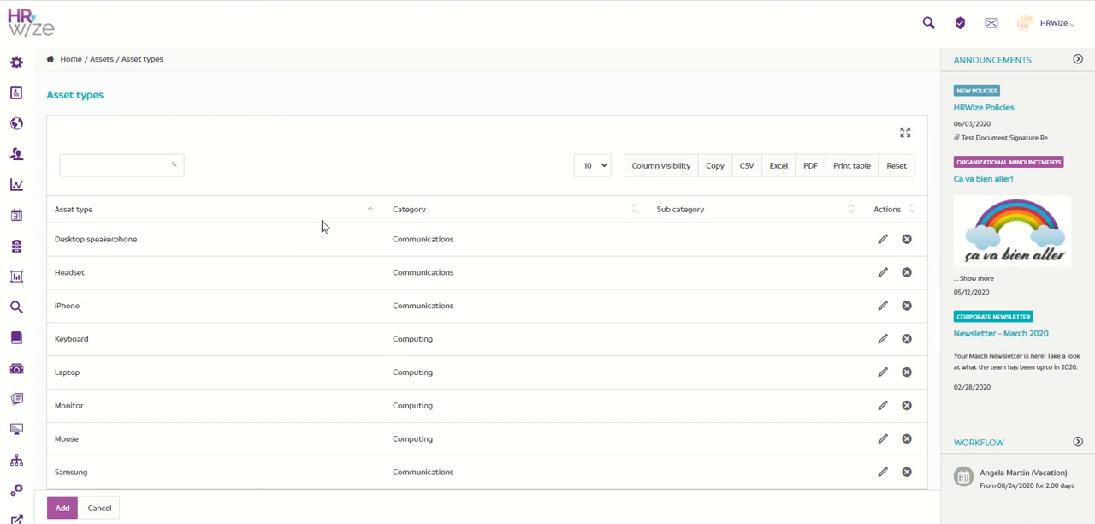
{"action": "scroll", "coordinate": [322, 225], "scroll_direction": "down", "scroll_amount": 2}
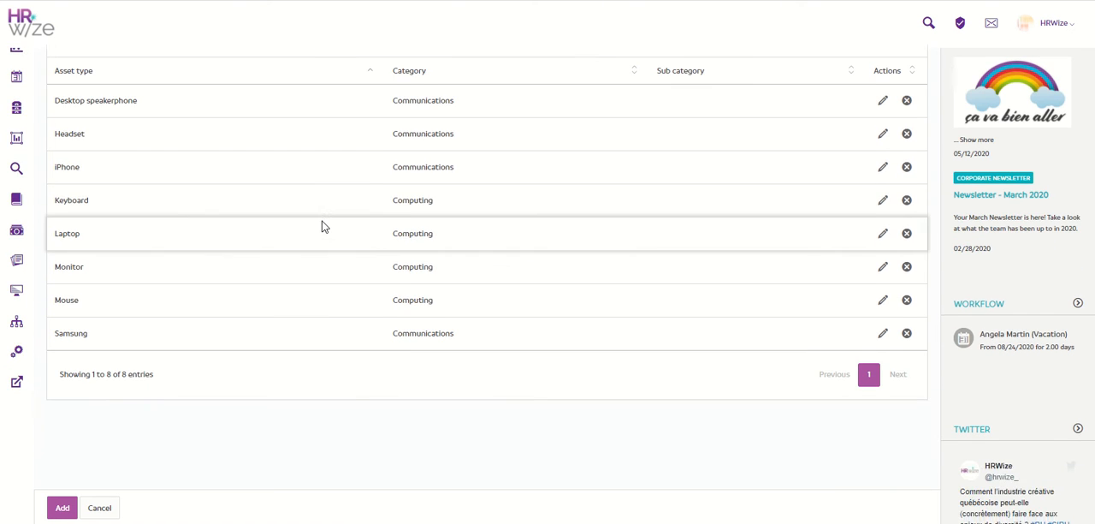
{"action": "scroll", "coordinate": [322, 225], "scroll_direction": "up", "scroll_amount": 2}
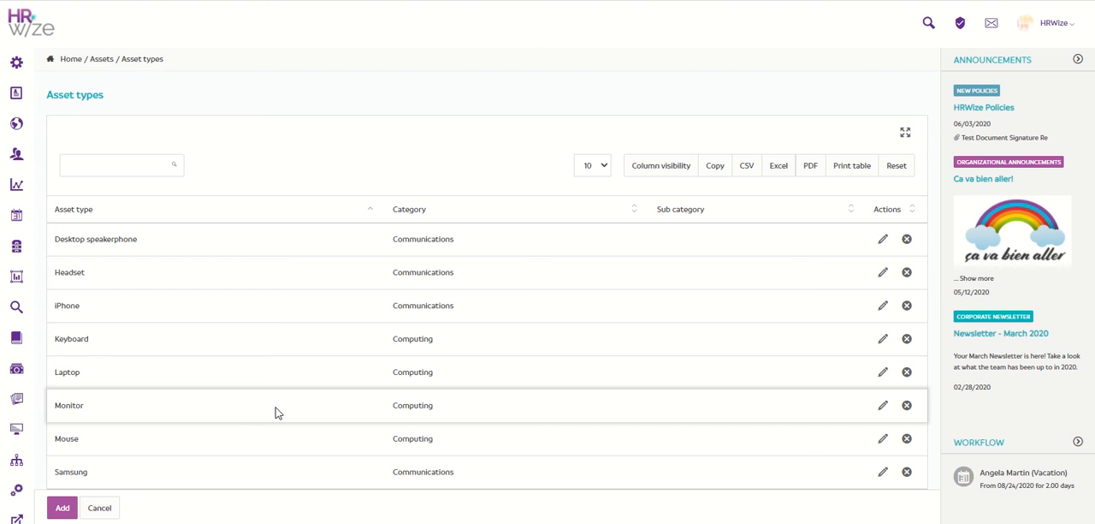
Add an asset type named Computer security in the Security category, and return to the asset type list
{"action": "left_click", "coordinate": [73, 511]}
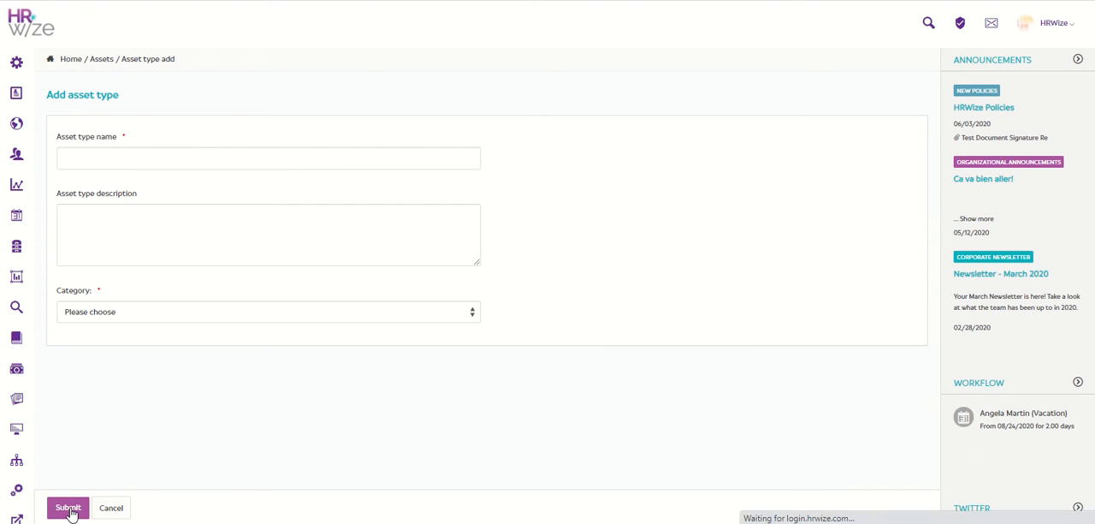
{"action": "left_click", "coordinate": [230, 157]}
{"action": "type", "text": "Computer"}
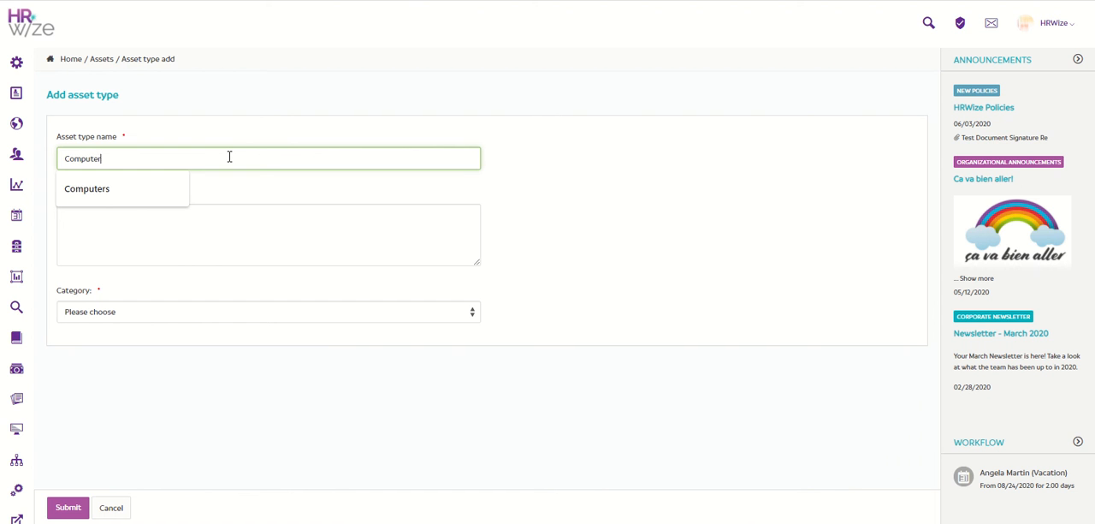
{"action": "type", "text": " secu"}
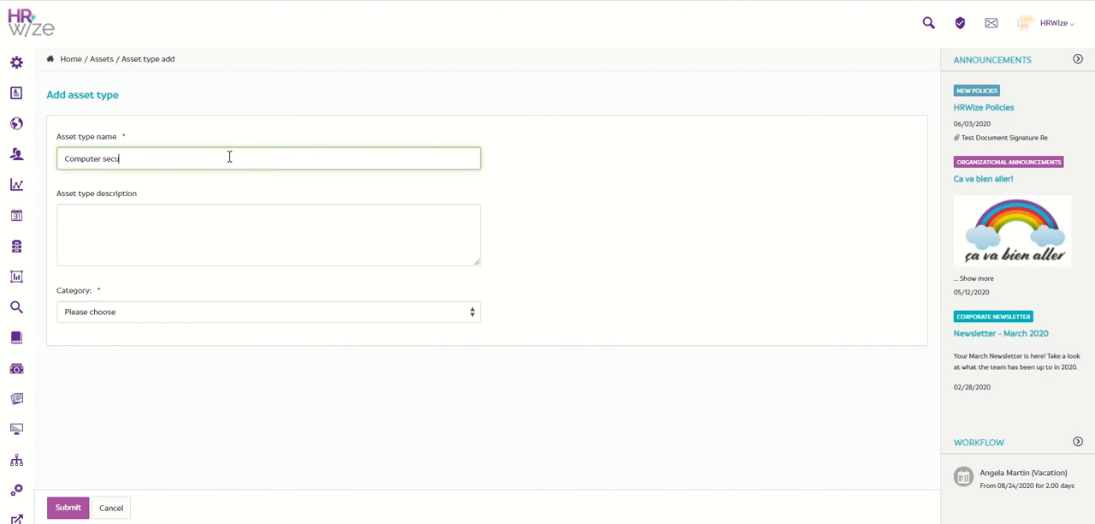
{"action": "type", "text": "rity"}
{"action": "left_click", "coordinate": [141, 317]}
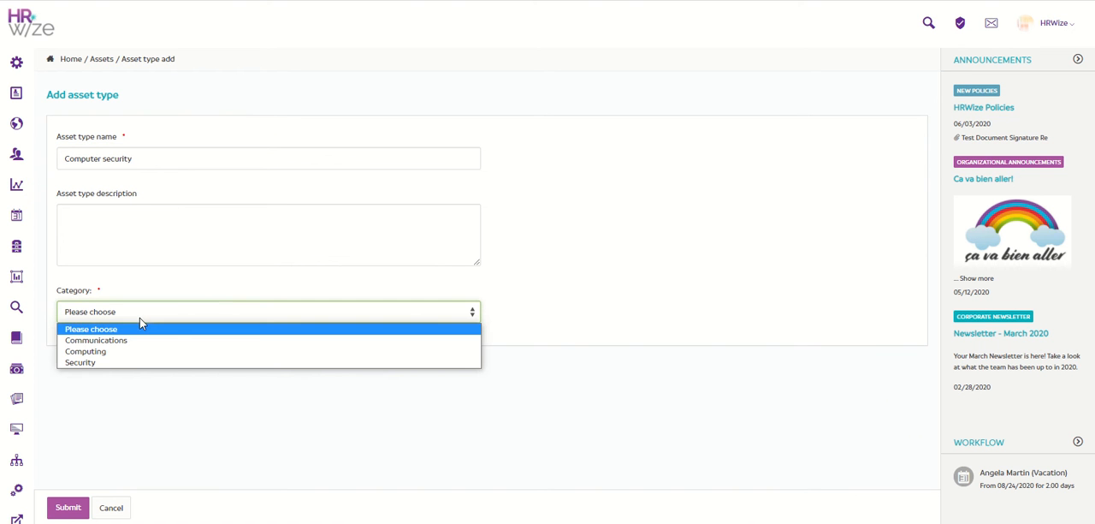
{"action": "left_click", "coordinate": [133, 362]}
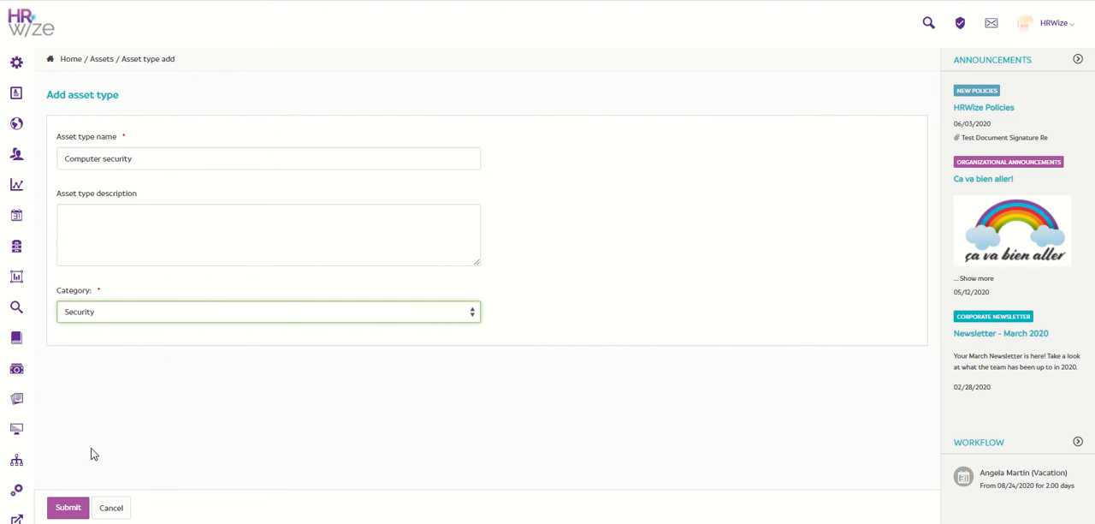
{"action": "left_click", "coordinate": [68, 508]}
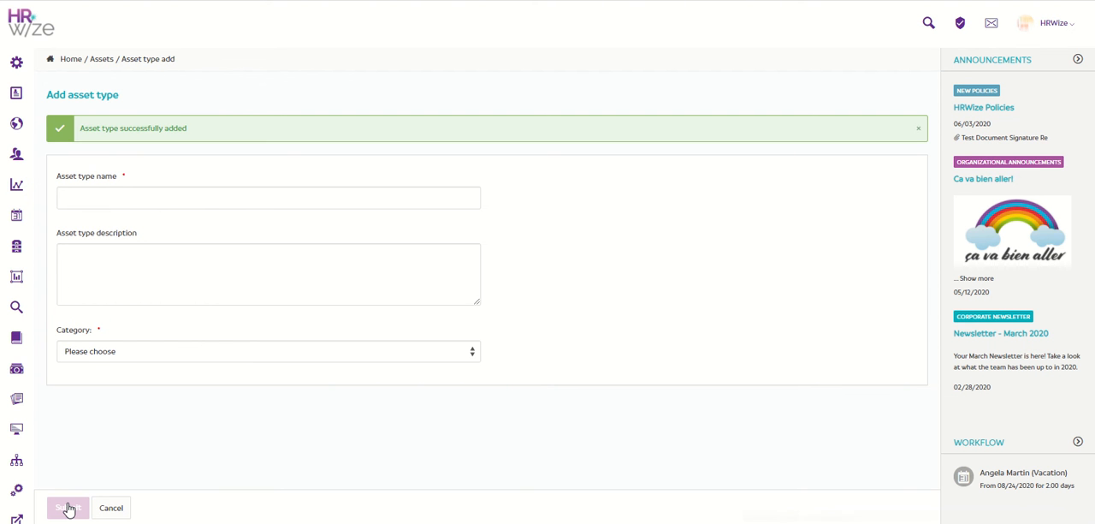
{"action": "left_click", "coordinate": [109, 513]}
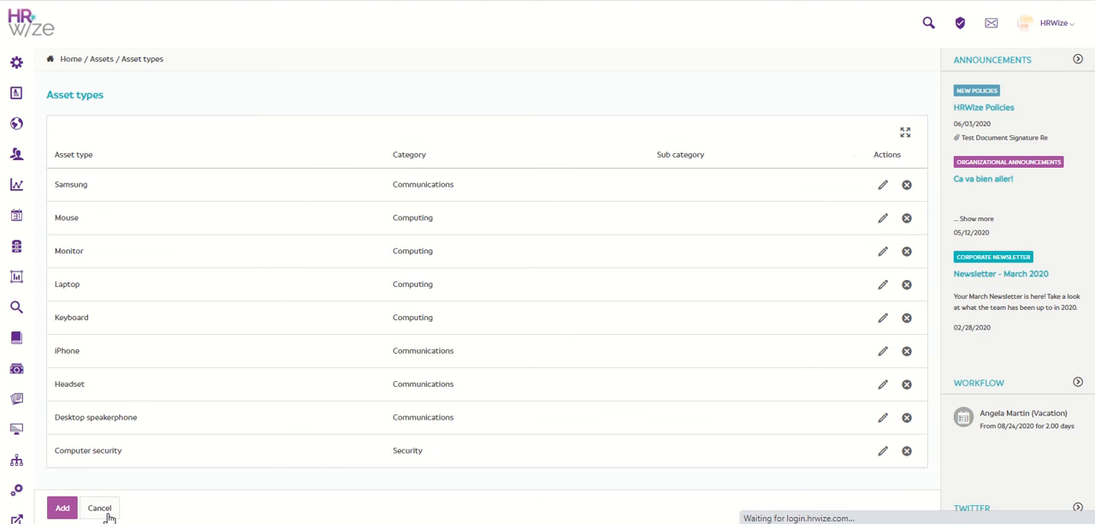